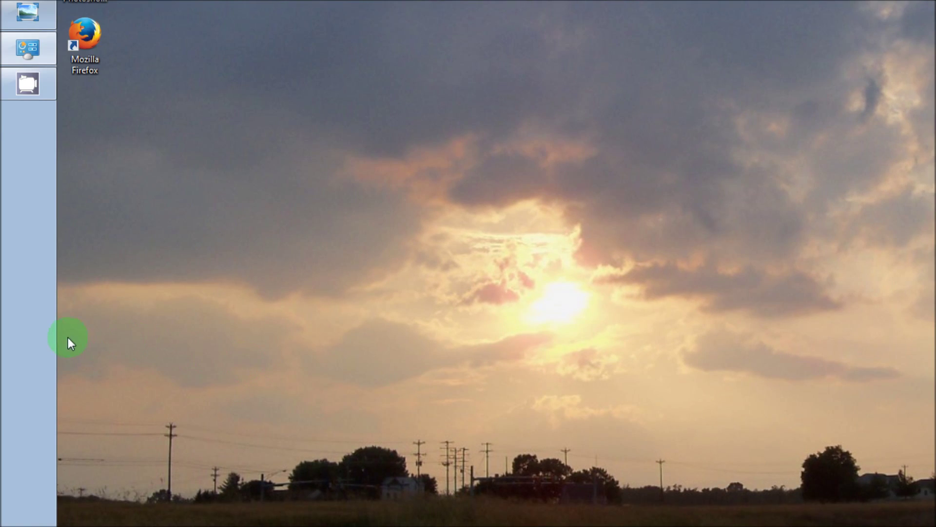
Step: Bring up the taskbar's context menu with the Start Task Manager option
right_click(23, 340)
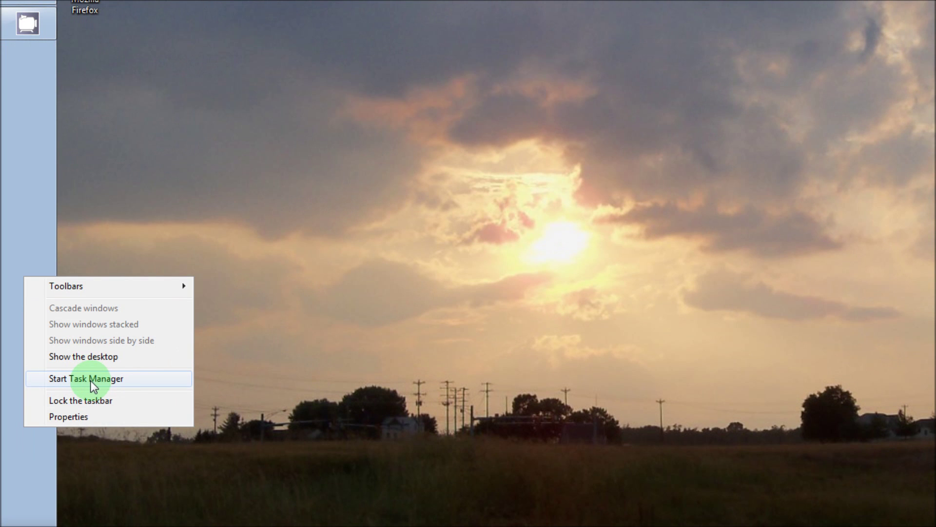
Step: Start Task Manager, view its Performance graphs, and launch Resource Monitor
left_click(93, 380)
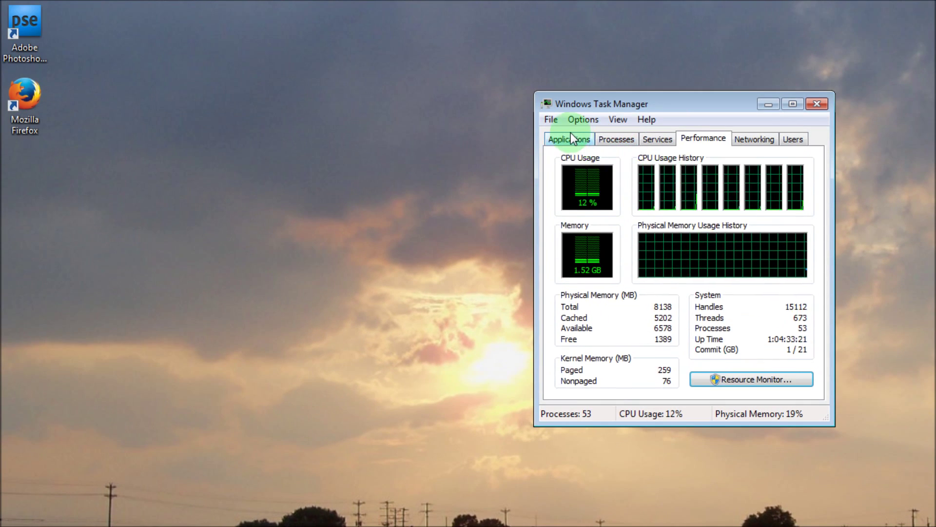
left_click(630, 18)
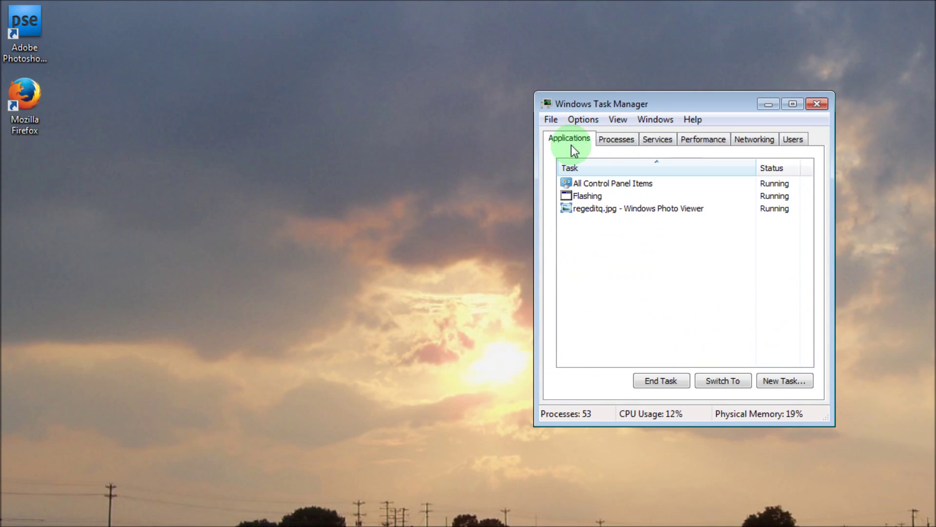
left_click(702, 139)
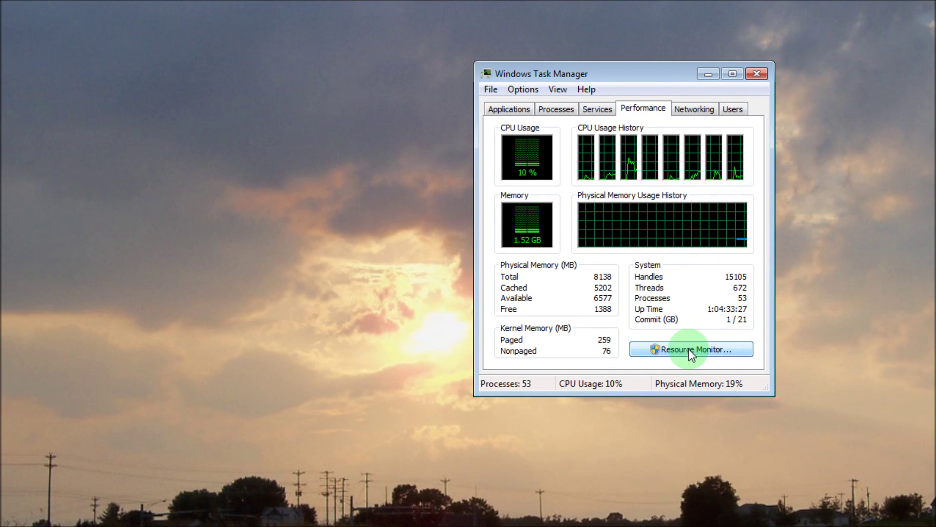
left_click(688, 349)
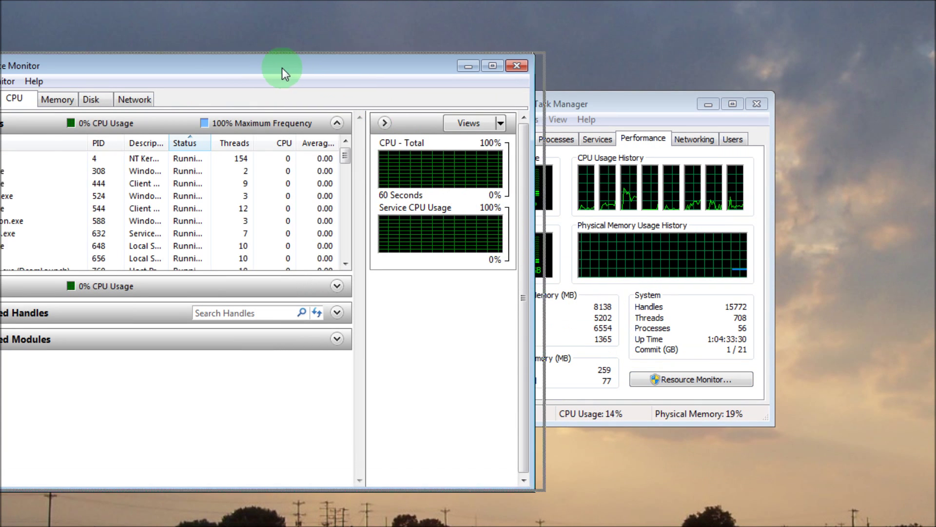
Step: Inspect the CPU 0–5 core graphs on Resource Monitor's CPU tab, then close Resource Monitor and Task Manager
left_click_drag(253, 38, 401, 56)
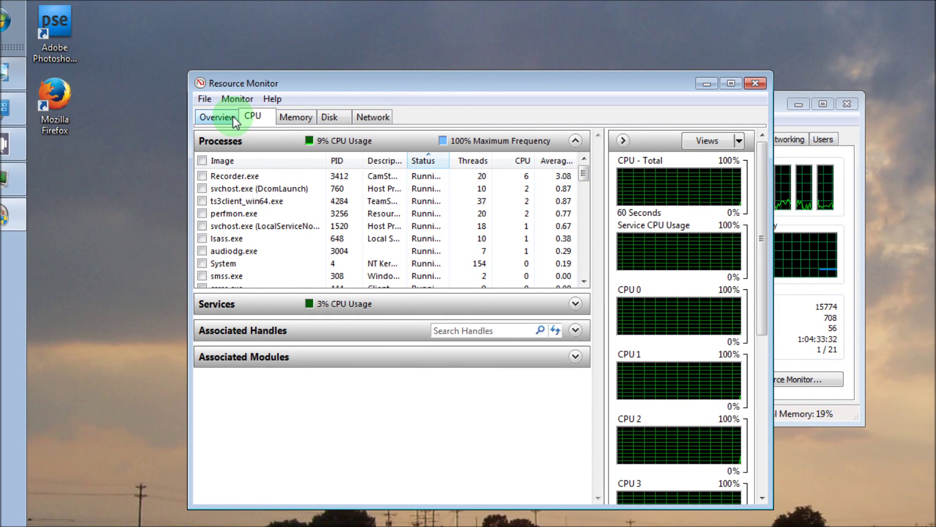
left_click(157, 117)
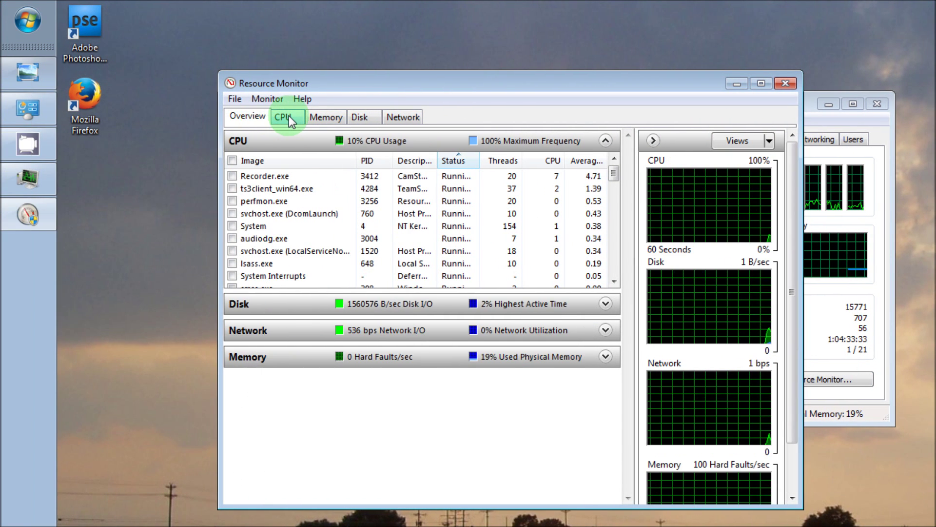
left_click(289, 116)
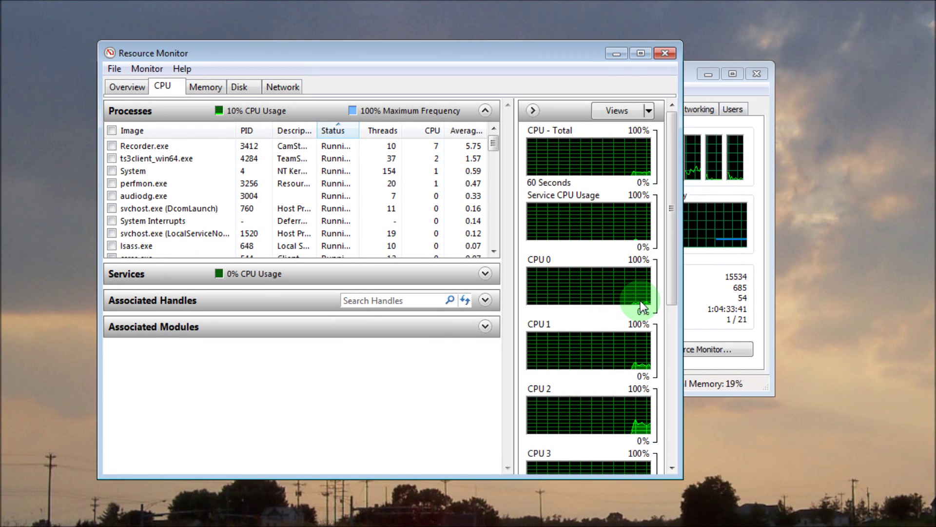
left_click_drag(673, 255, 678, 303)
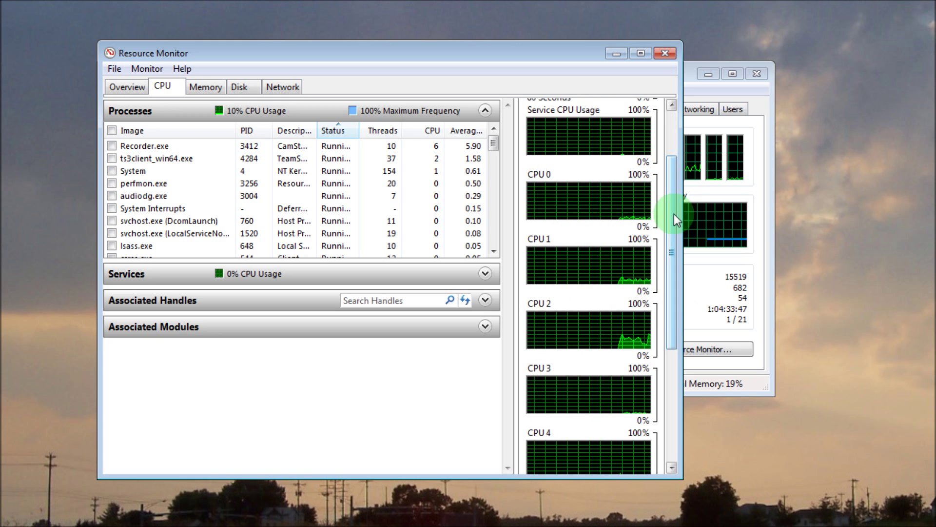
left_click_drag(673, 213, 672, 227)
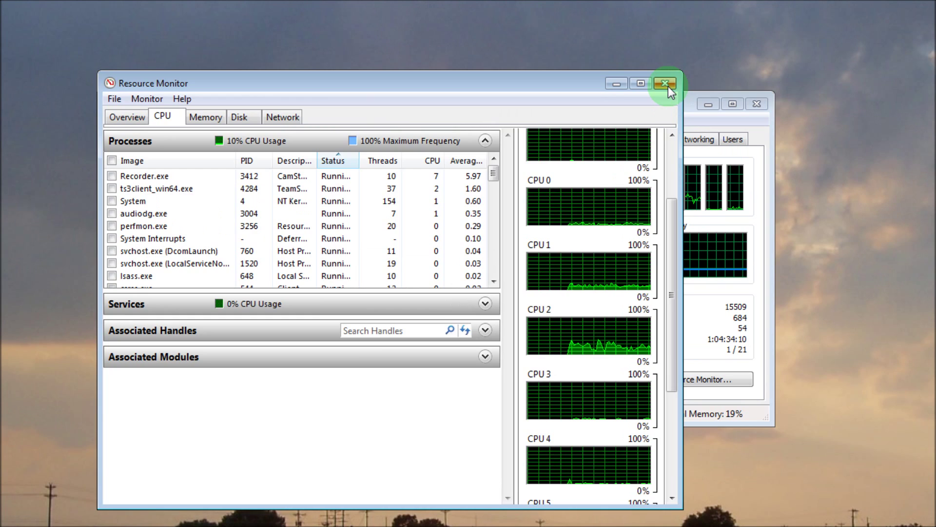
left_click(671, 90)
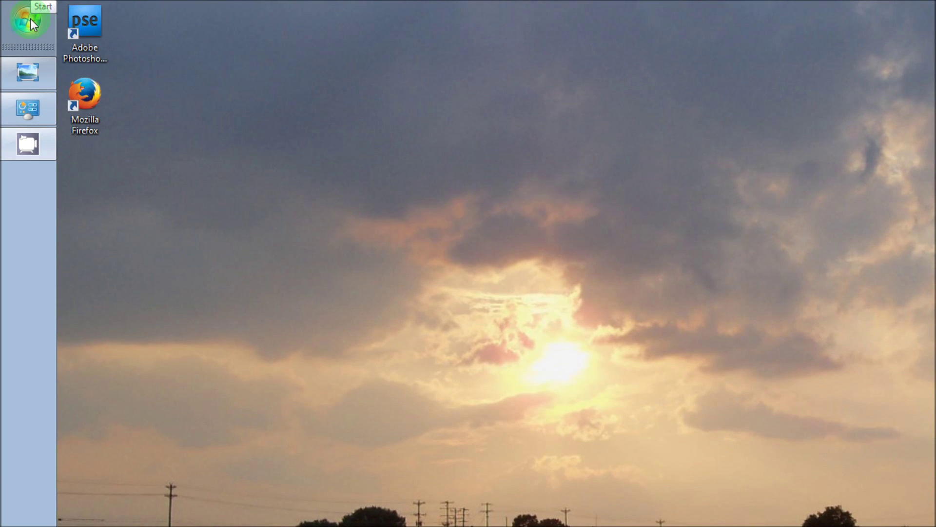
Step: Launch Registry Editor with a Start search for regedit and collapse HKEY_CLASSES_ROOT to show all root hives
left_click(28, 20)
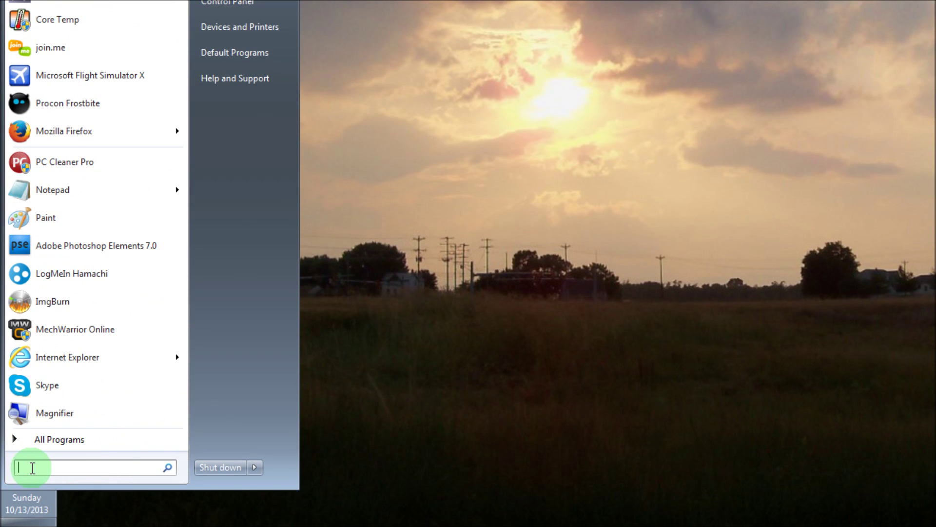
type("rege")
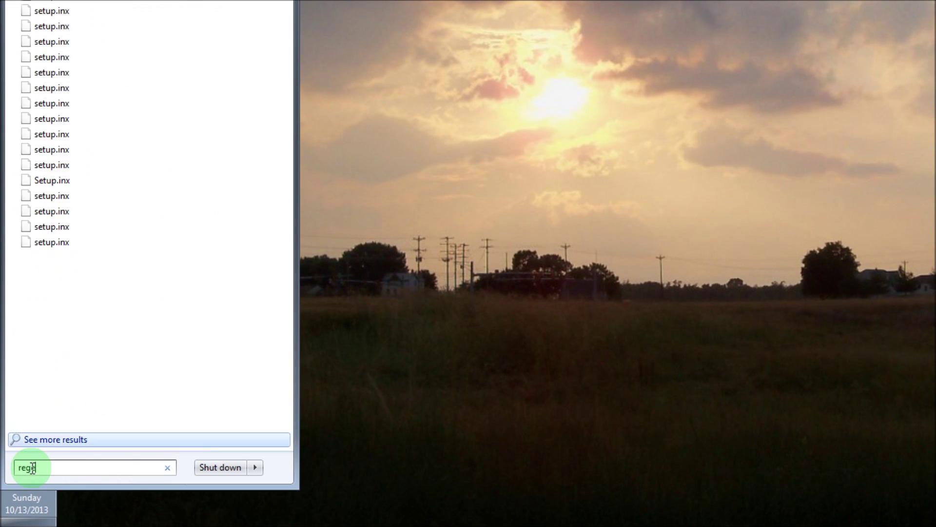
type("dit")
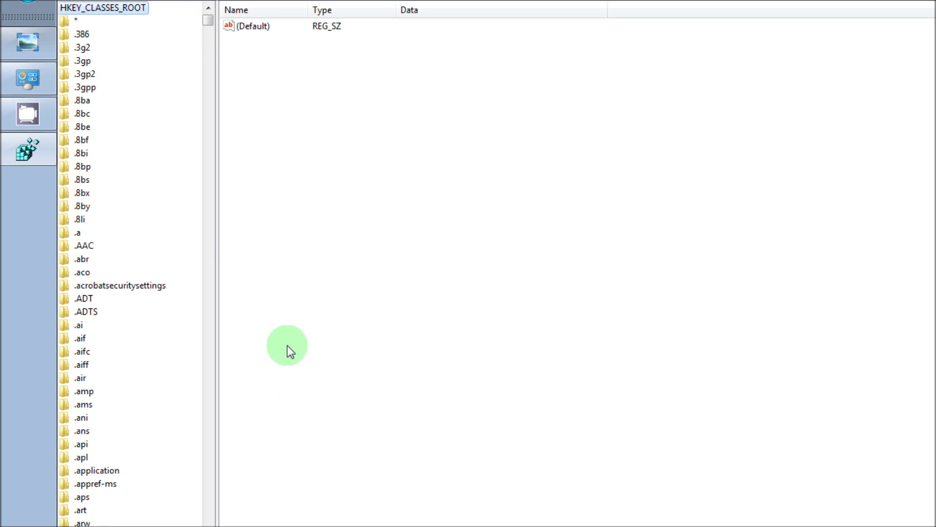
double_click(106, 39)
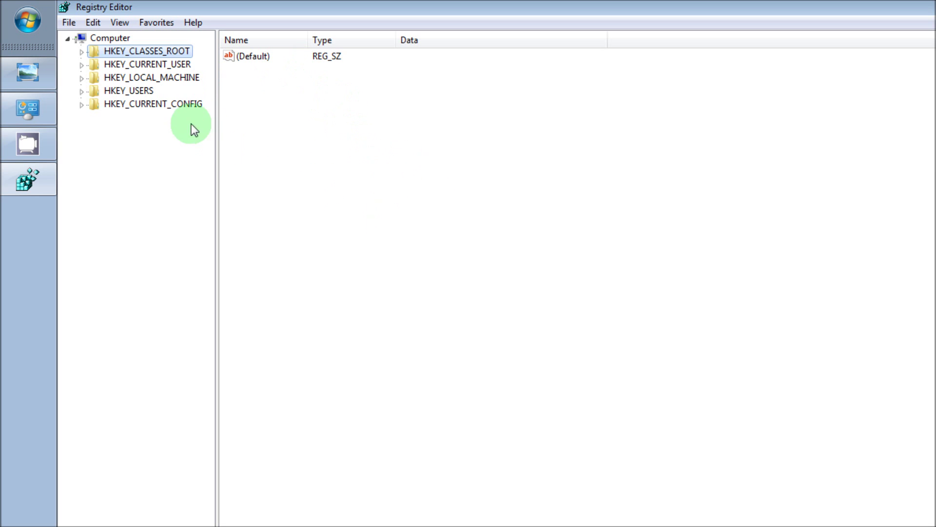
Step: Paste GUID 0cc5b647-c1df-4637-891a-dec35c318583 into the registry Find dialog and move the dialog below the hive list
left_click(98, 25)
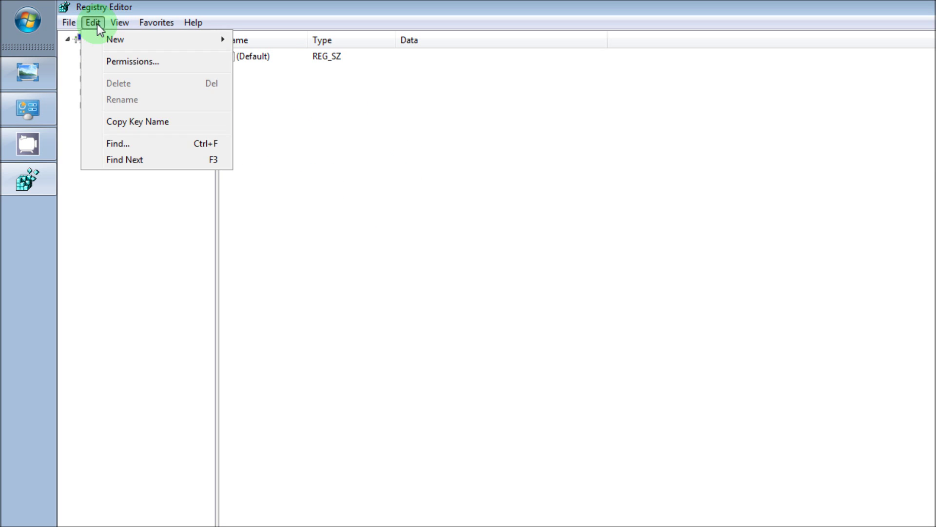
left_click(126, 144)
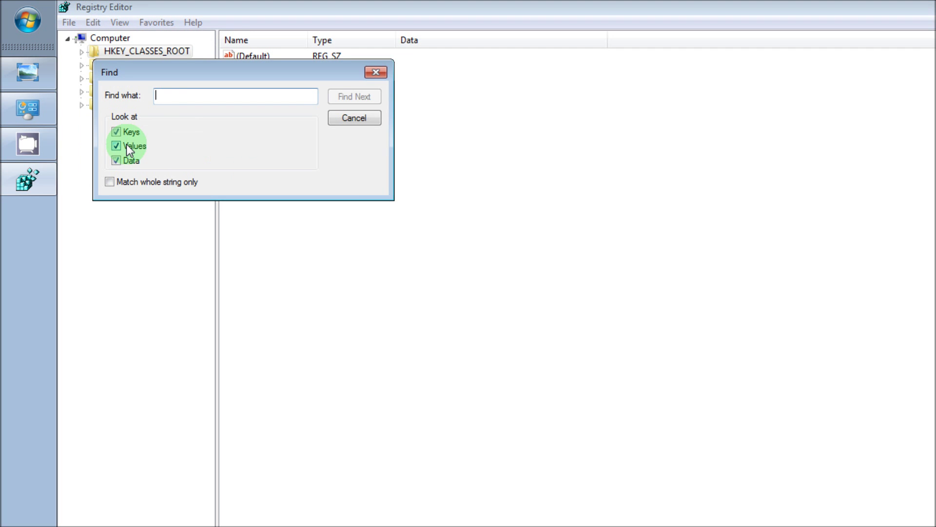
right_click(165, 100)
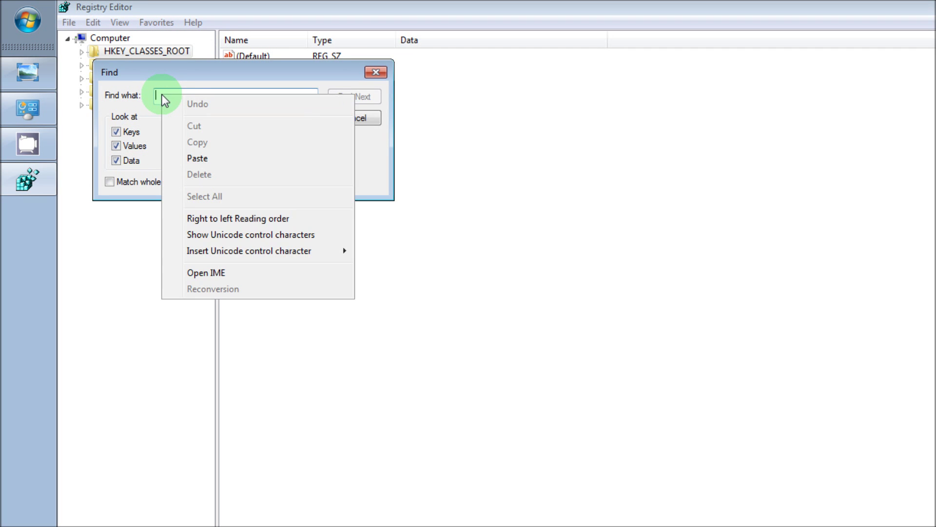
left_click(197, 158)
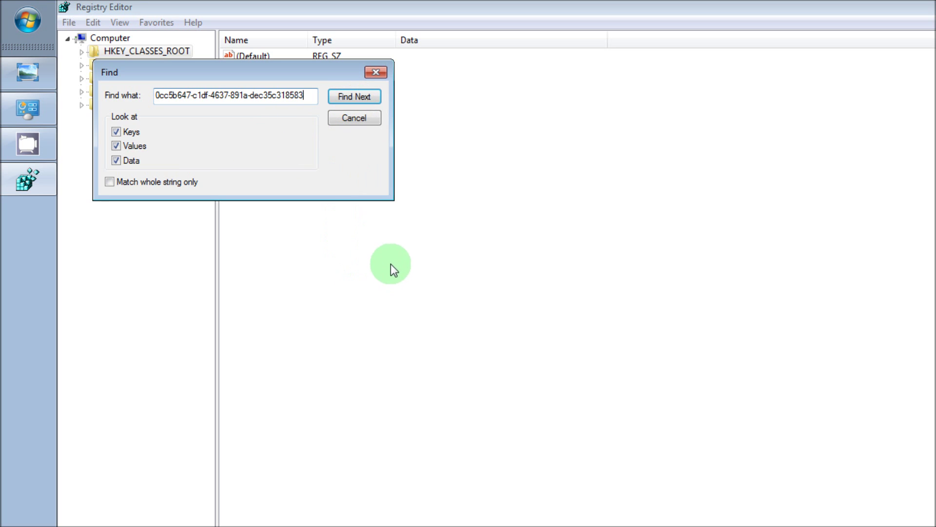
left_click_drag(275, 71, 271, 140)
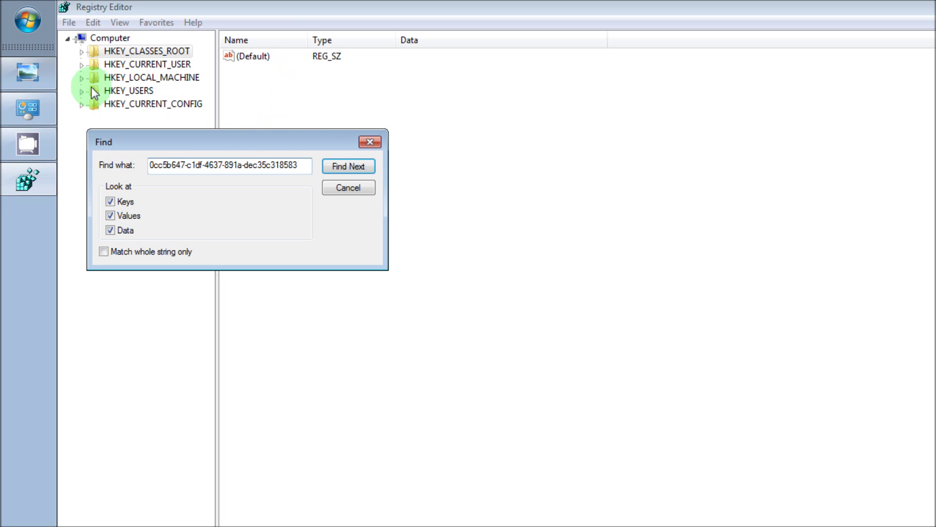
mouse_move(40, 81)
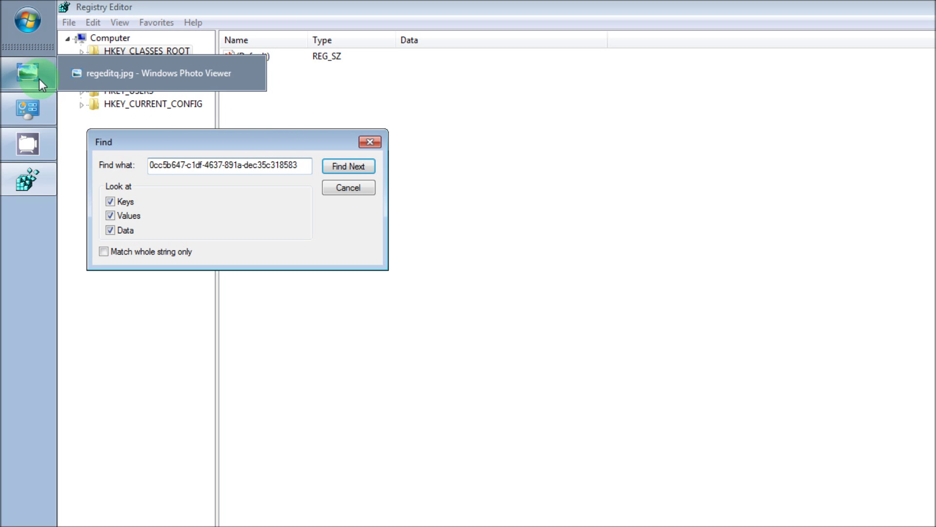
Step: View the reference screenshot regeditq.jpg in Photo Viewer, then close the registry Find dialog
left_click(42, 78)
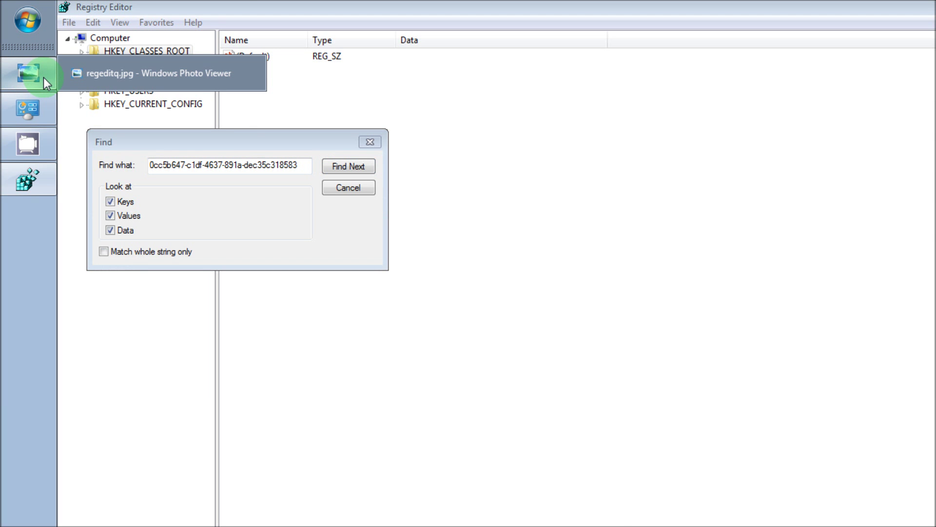
left_click(43, 77)
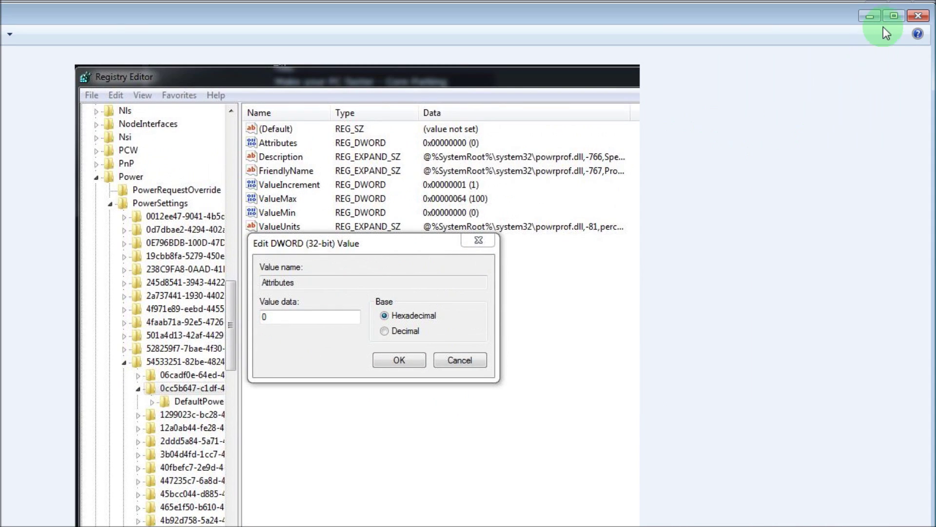
left_click(899, 19)
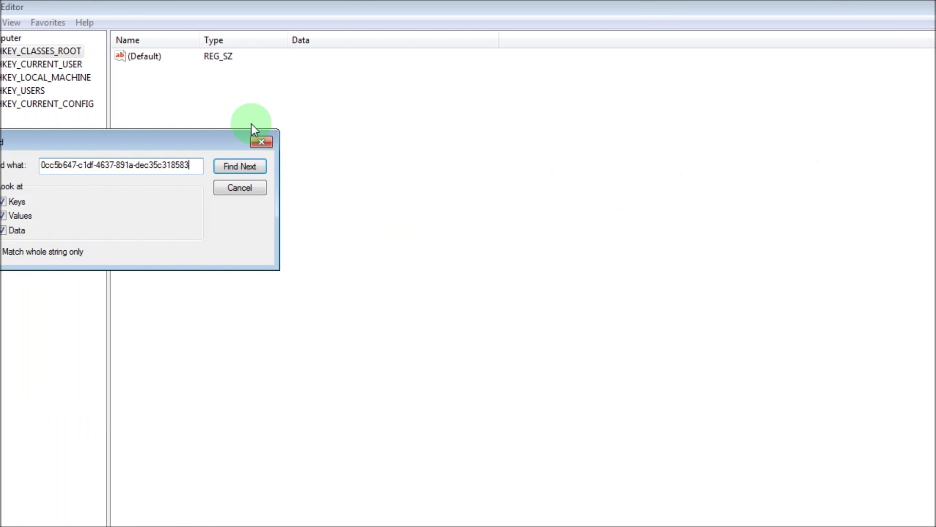
left_click(266, 142)
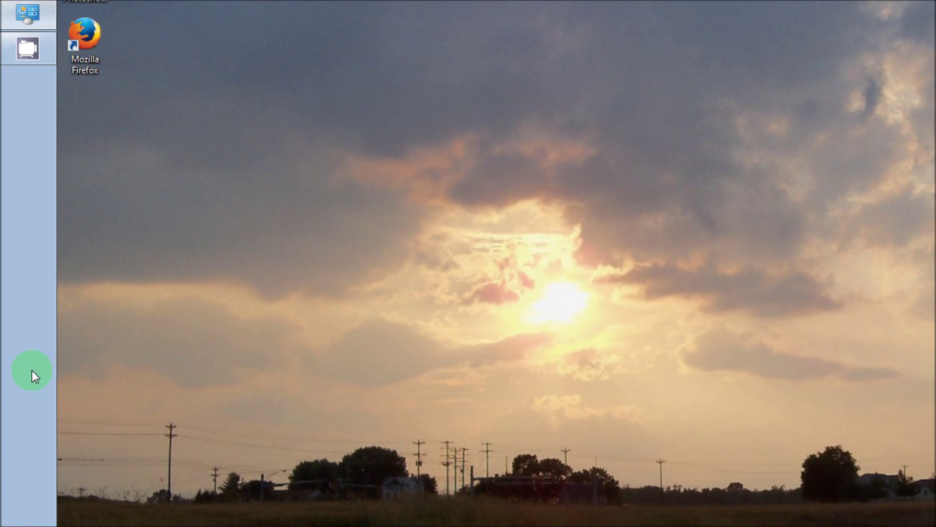
right_click(28, 364)
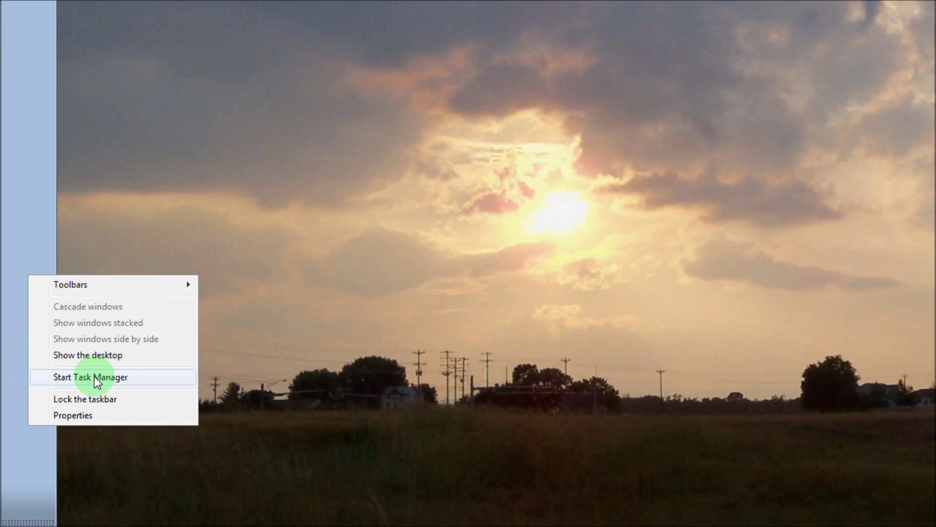
Step: Reopen Task Manager and launch Resource Monitor from its Performance tab
left_click(96, 378)
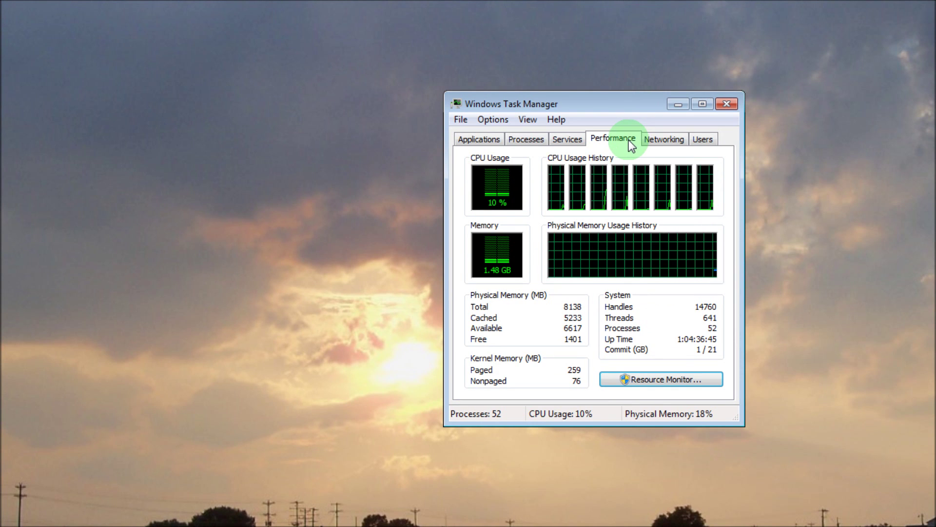
left_click(672, 382)
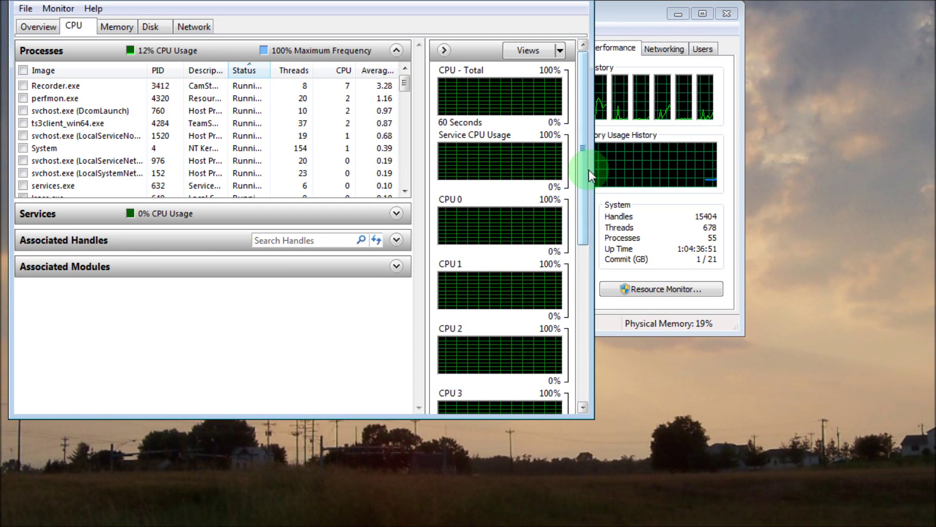
left_click_drag(585, 131, 588, 199)
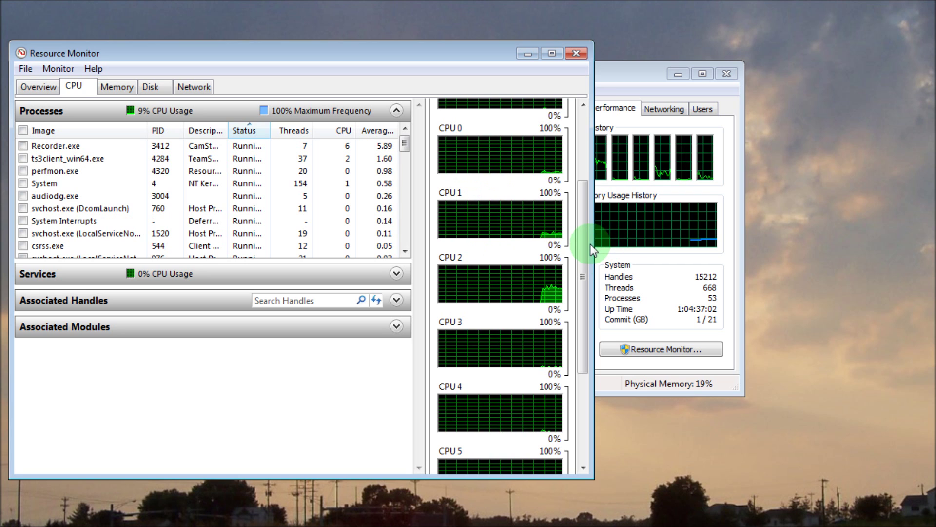
left_click_drag(590, 244, 587, 286)
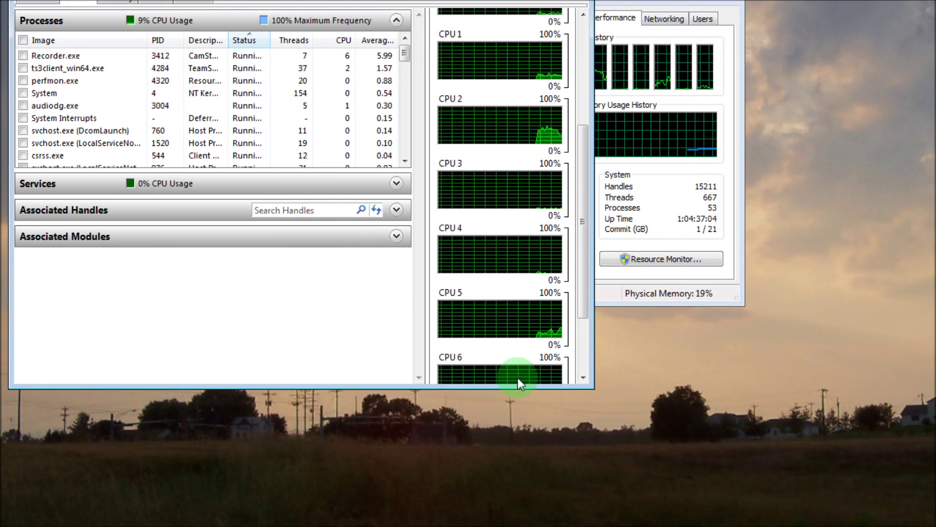
left_click_drag(584, 209, 585, 127)
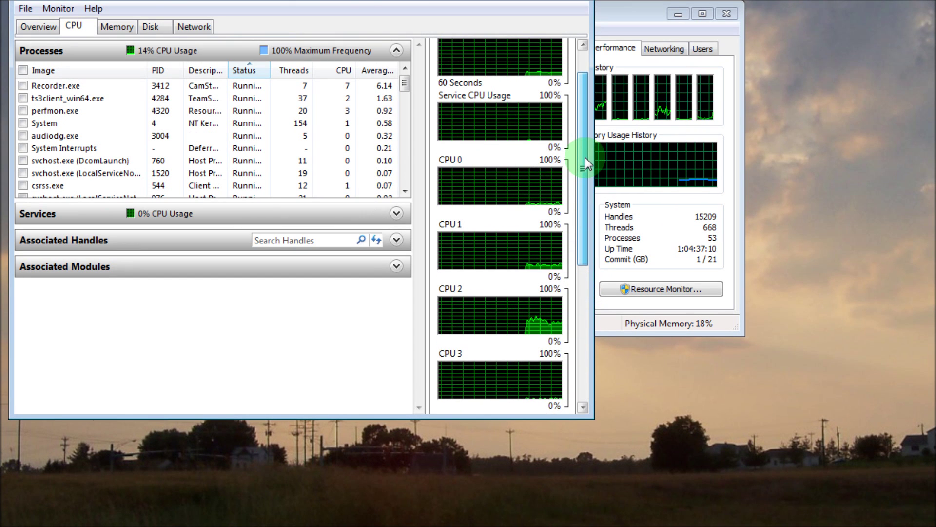
left_click_drag(585, 157, 585, 158)
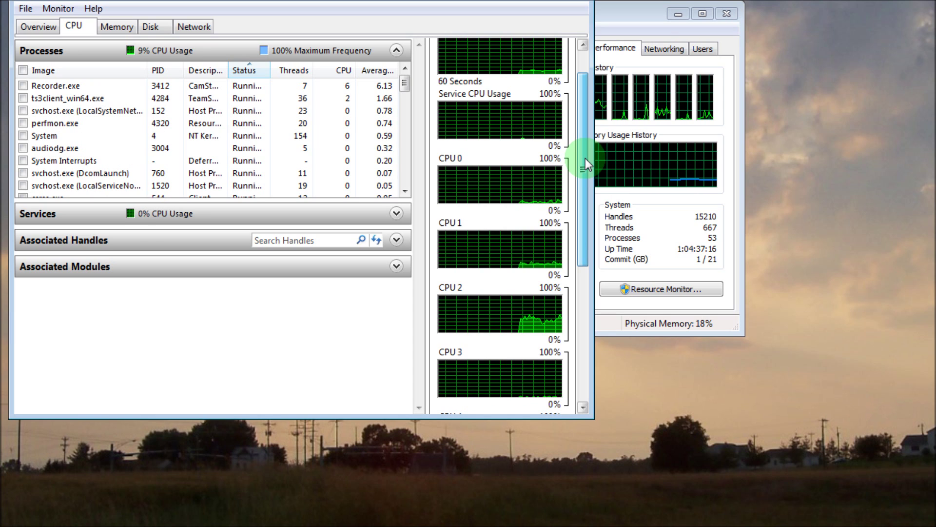
left_click_drag(585, 158, 587, 149)
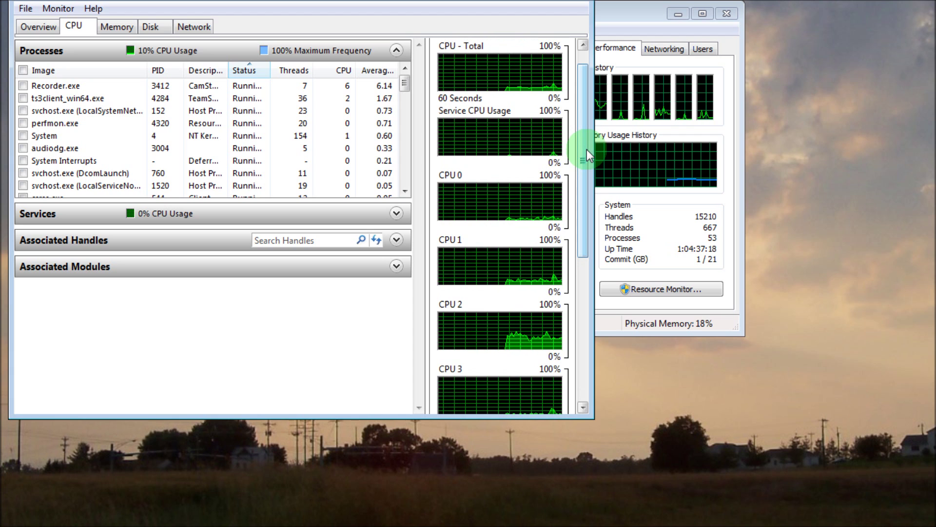